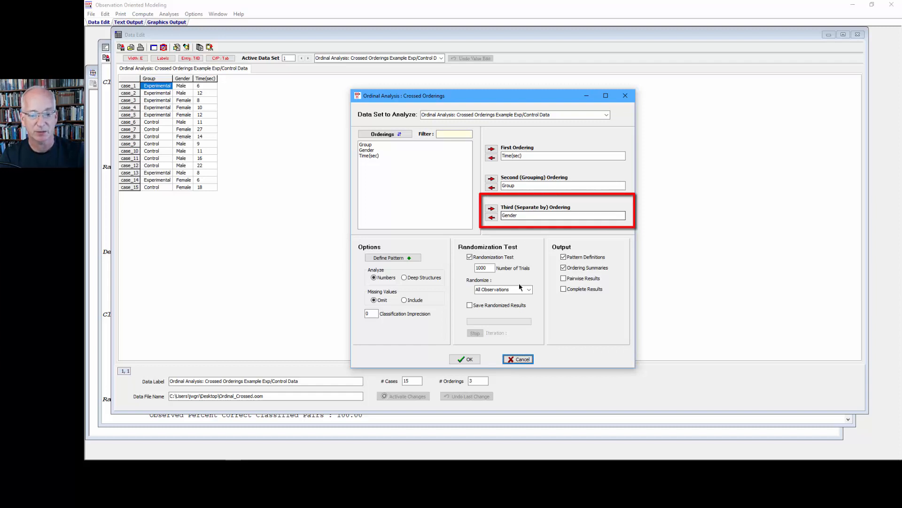
# - Cancel the Crossed Orderings setup and compare the Percent Correct Classifications for Male and Female in the text output
pyautogui.click(519, 358)
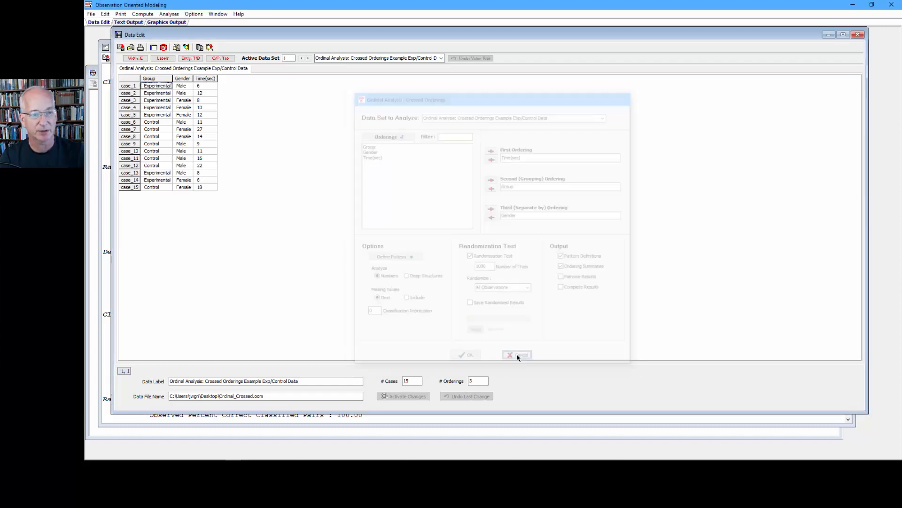
pyautogui.click(107, 125)
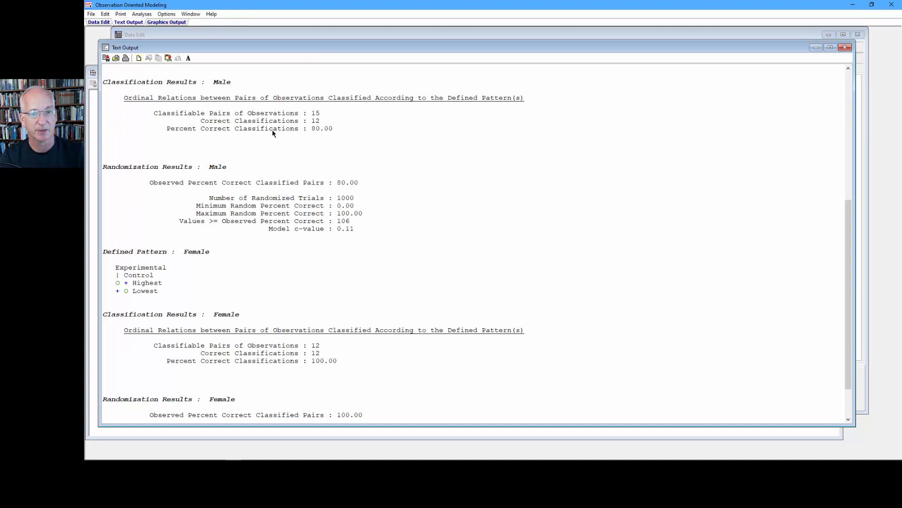
pyautogui.moveTo(333, 129); pyautogui.dragTo(167, 129)
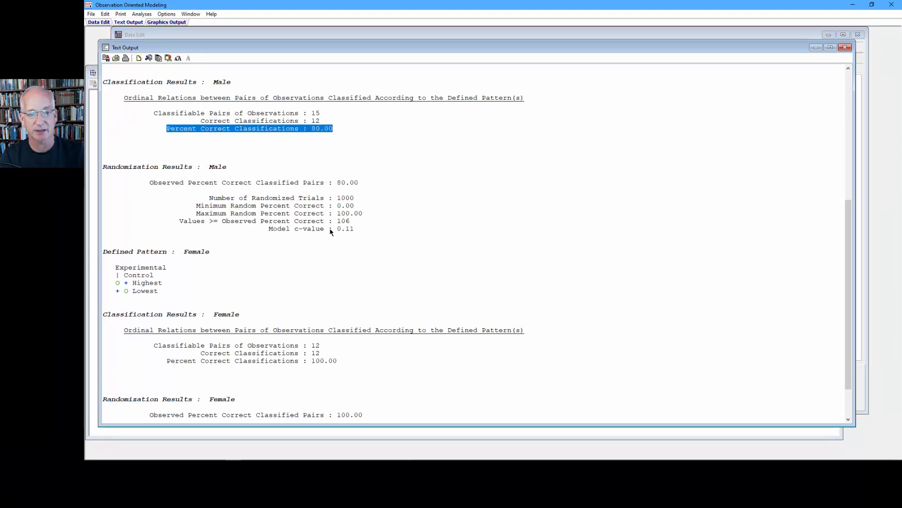
pyautogui.moveTo(353, 361); pyautogui.dragTo(310, 364)
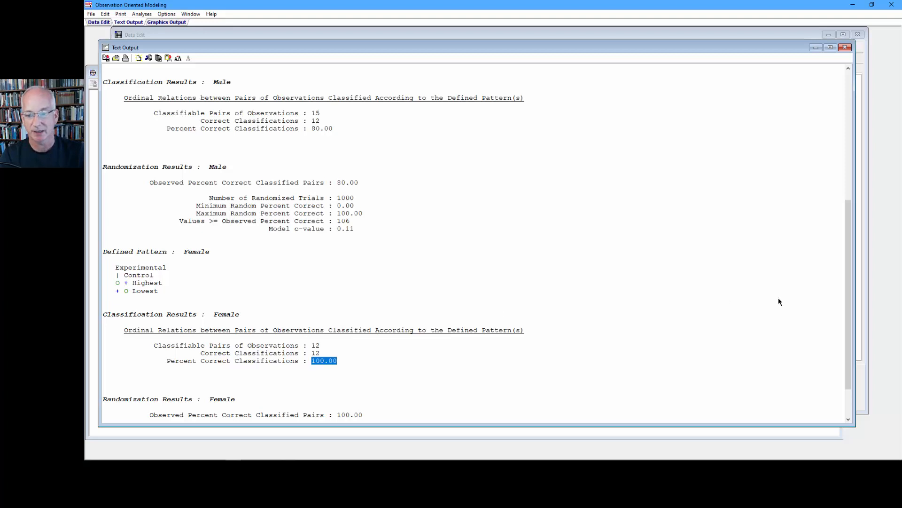
pyautogui.moveTo(844, 306)
pyautogui.mouseDown()
pyautogui.moveTo(843, 332)
pyautogui.moveTo(850, 301)
pyautogui.mouseUp()
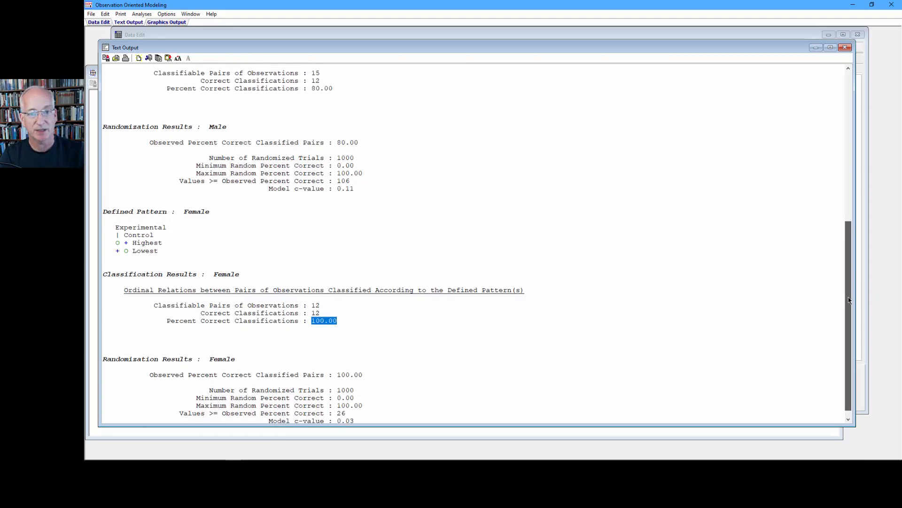
pyautogui.click(334, 90)
pyautogui.moveTo(334, 89); pyautogui.dragTo(311, 93)
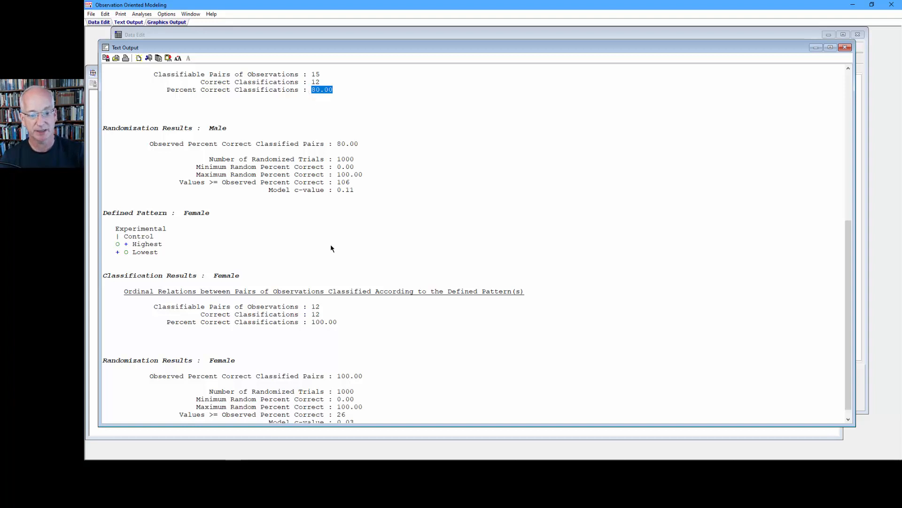
pyautogui.moveTo(338, 323); pyautogui.dragTo(311, 323)
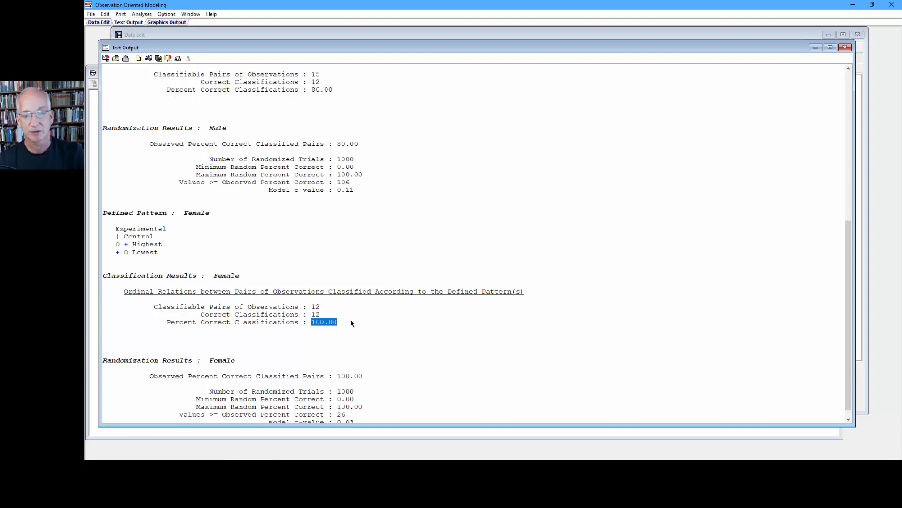
# - Rerun the Crossed Orderings ordinal analysis of Time(sec) by Group, separated by Gender, with randomized results saved
pyautogui.click(142, 13)
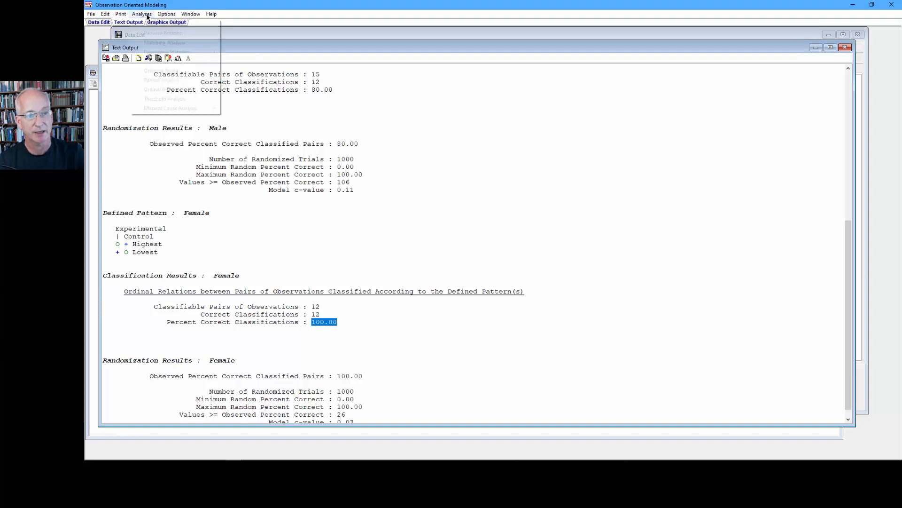
pyautogui.moveTo(163, 89)
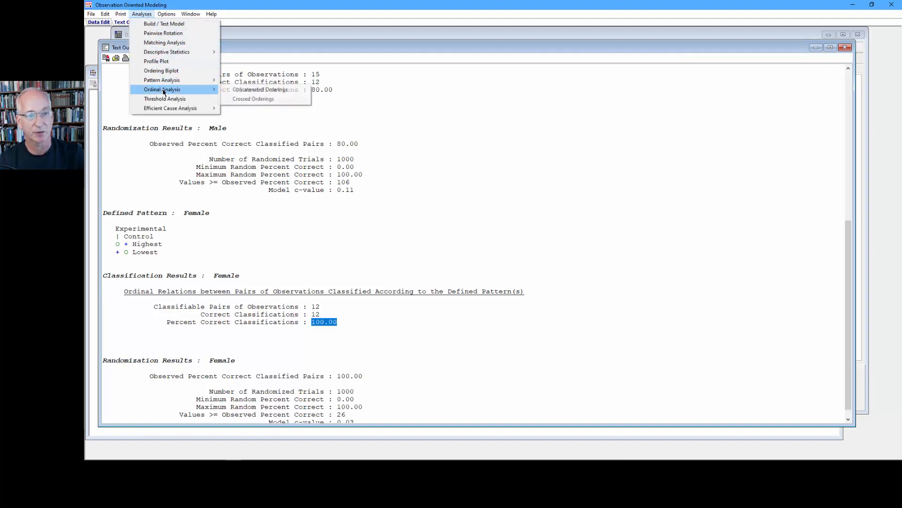
pyautogui.click(251, 103)
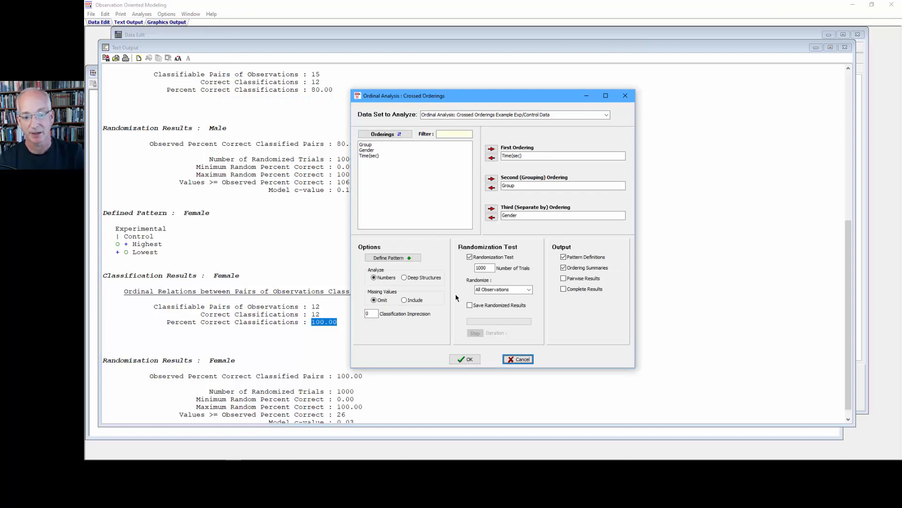
pyautogui.click(471, 306)
pyautogui.click(464, 360)
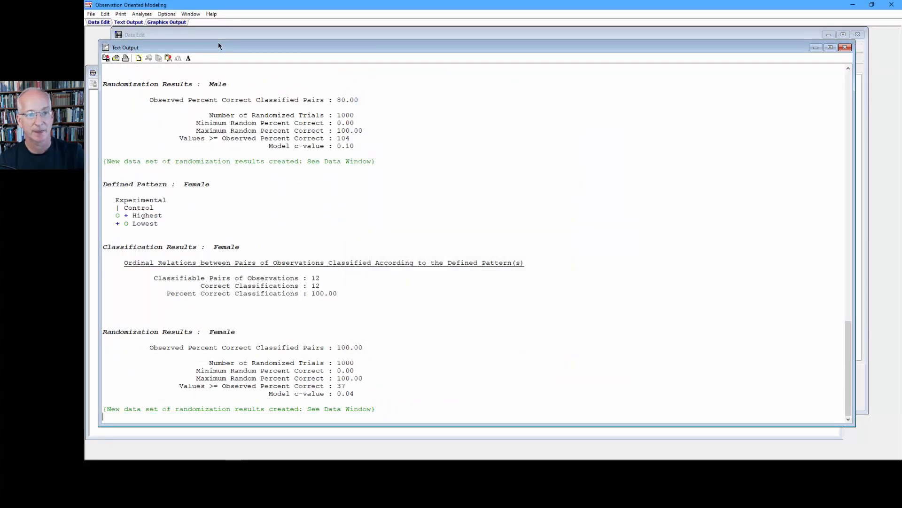
# - Examine the PCC for Pairs of Observations values in the Male and Female randomization results data sets
pyautogui.click(211, 34)
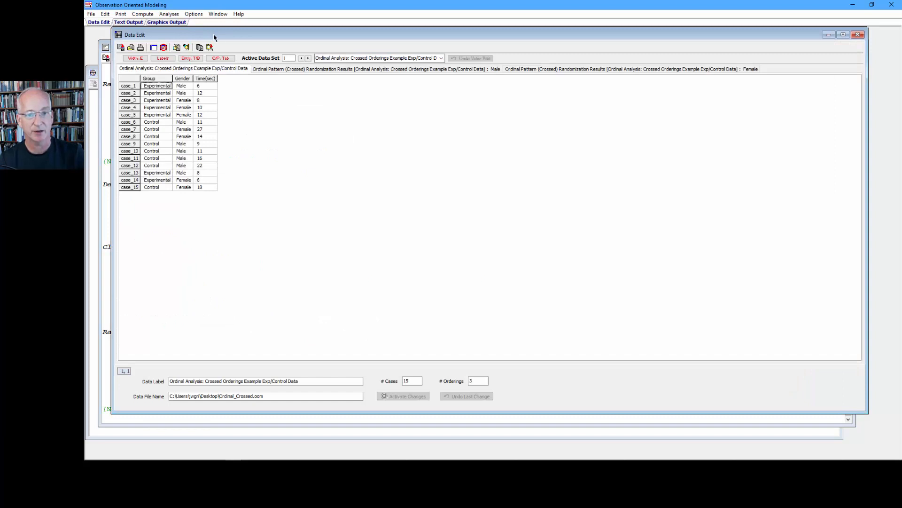
pyautogui.click(297, 70)
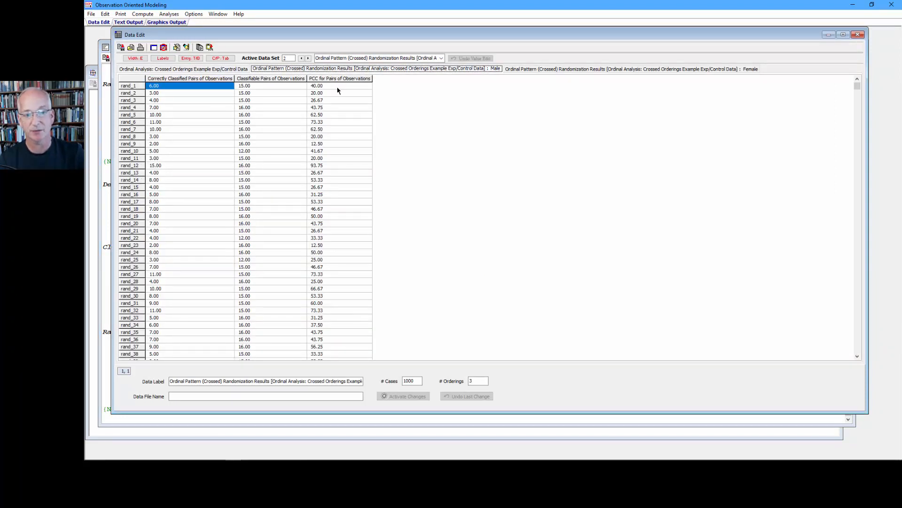
pyautogui.moveTo(337, 87); pyautogui.dragTo(346, 253)
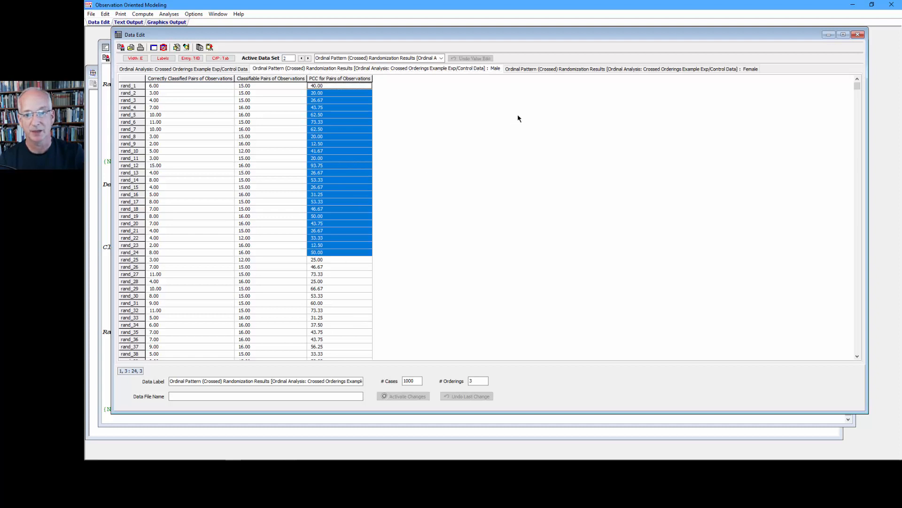
pyautogui.click(542, 70)
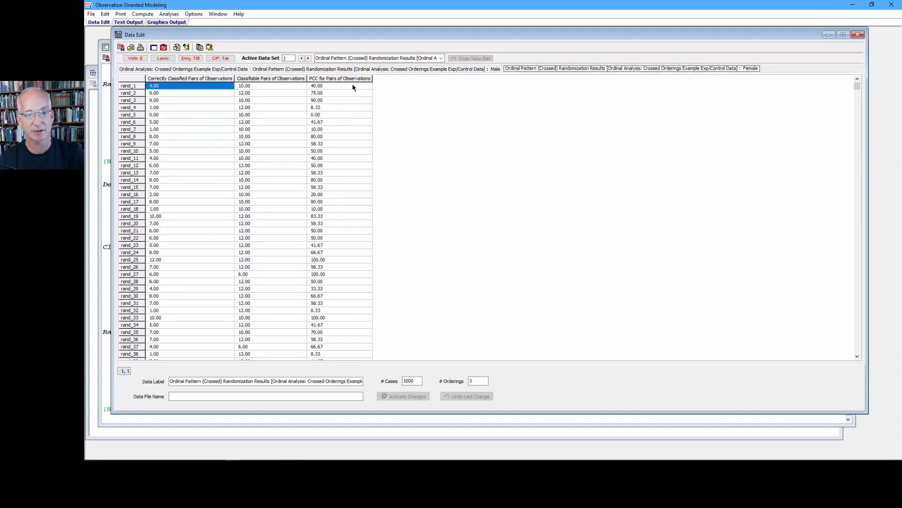
pyautogui.moveTo(353, 87); pyautogui.dragTo(346, 221)
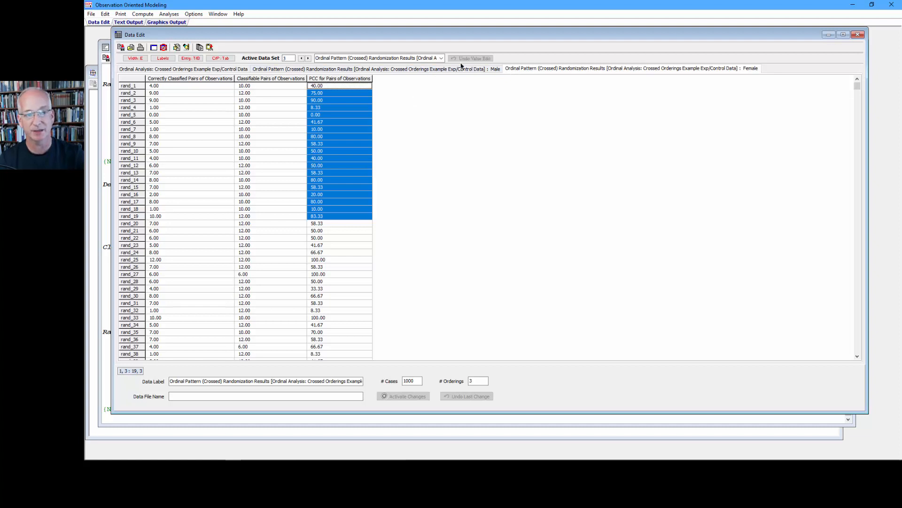
# - Copy the PCC for Pairs of Observations ordering from the Male randomization results into the open Female randomization results data set
pyautogui.click(355, 69)
pyautogui.click(104, 14)
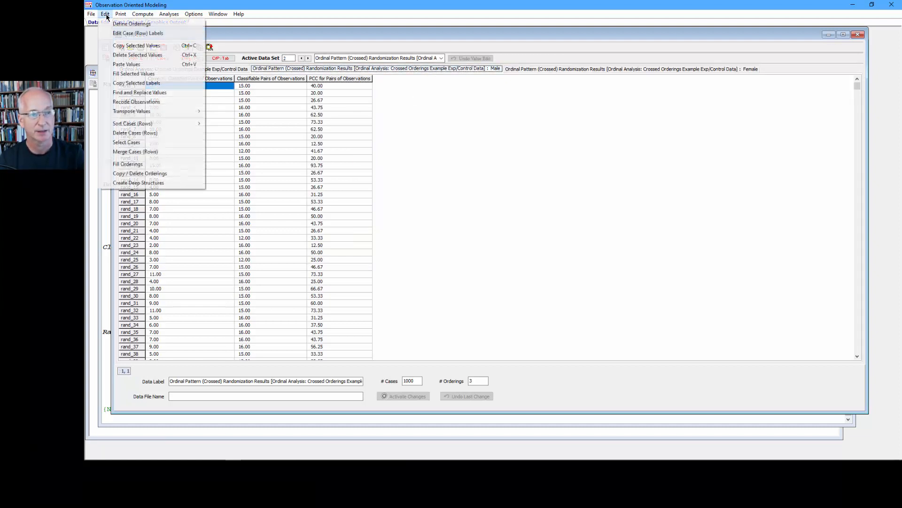
pyautogui.click(131, 174)
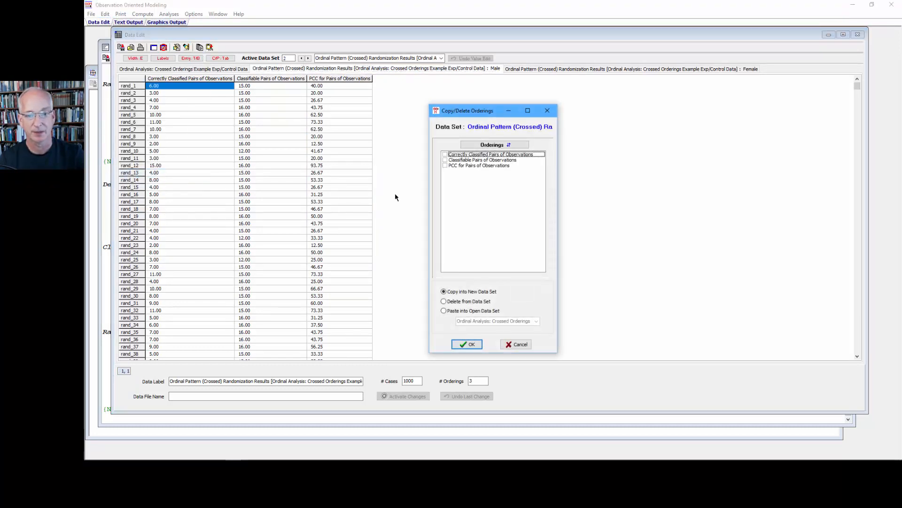
pyautogui.moveTo(557, 165); pyautogui.dragTo(849, 194)
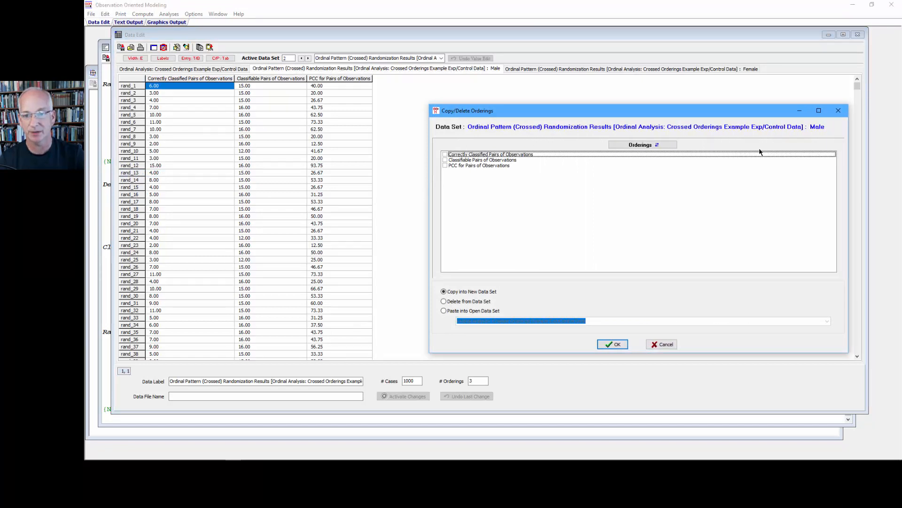
pyautogui.moveTo(691, 117); pyautogui.dragTo(503, 94)
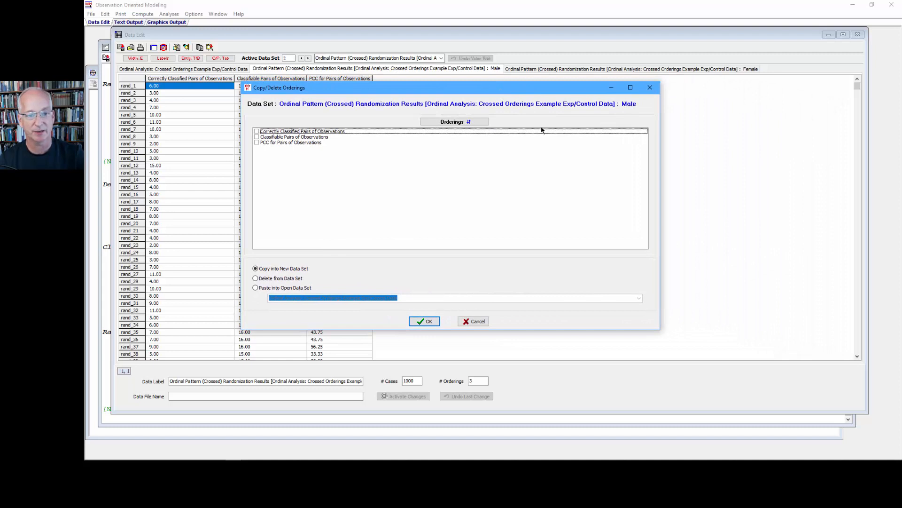
pyautogui.click(258, 143)
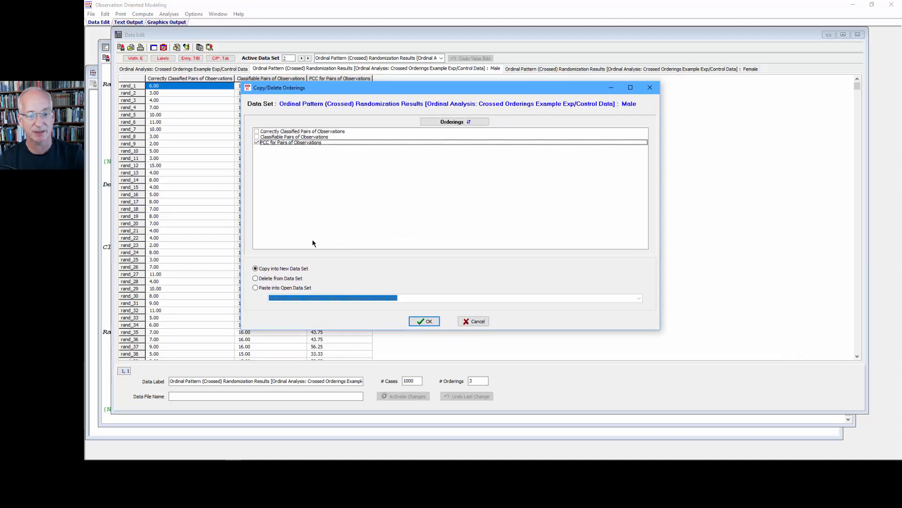
pyautogui.click(281, 288)
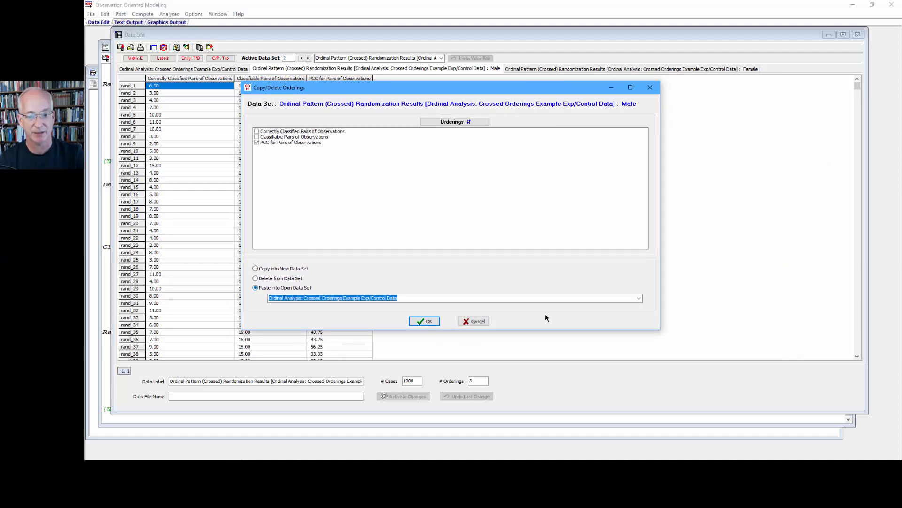
pyautogui.click(640, 299)
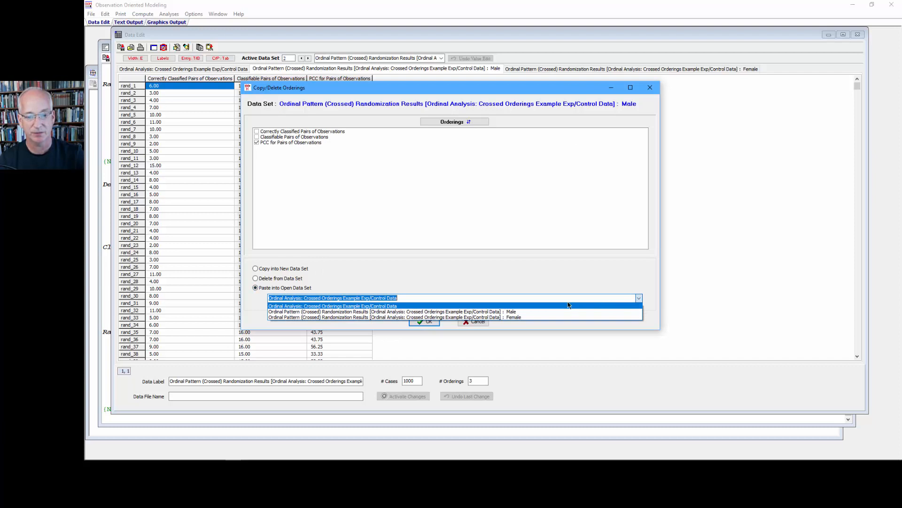
pyautogui.click(530, 320)
pyautogui.click(424, 321)
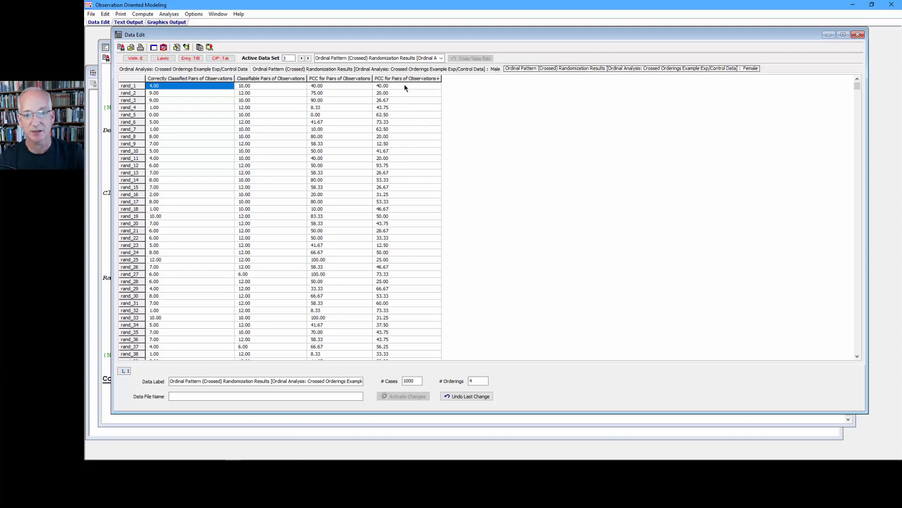
# - Check the PCC column pasted into the Female results against the Male randomization results
pyautogui.moveTo(406, 86); pyautogui.dragTo(407, 166)
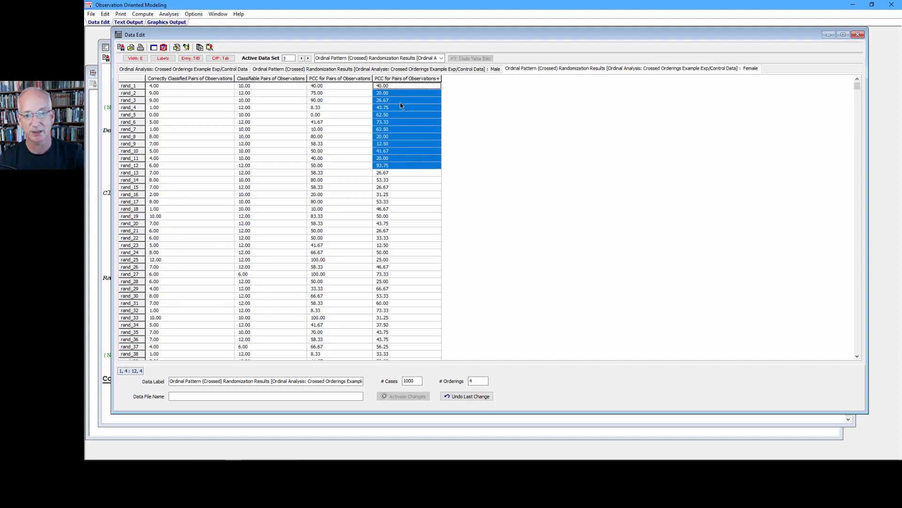
pyautogui.click(437, 69)
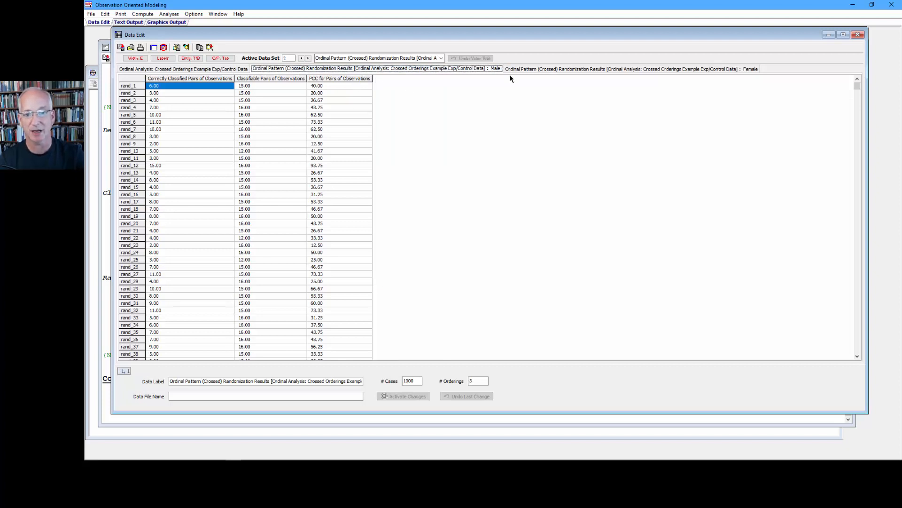
pyautogui.click(524, 69)
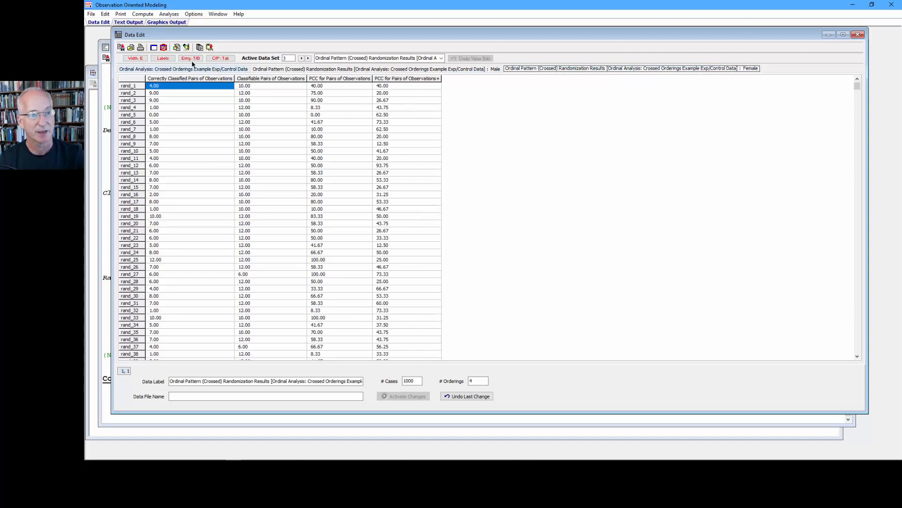
# - Relabel the Female data set's original PCC for Pairs of Observations ordering as "PCC Female" in the ordering definitions
pyautogui.click(176, 47)
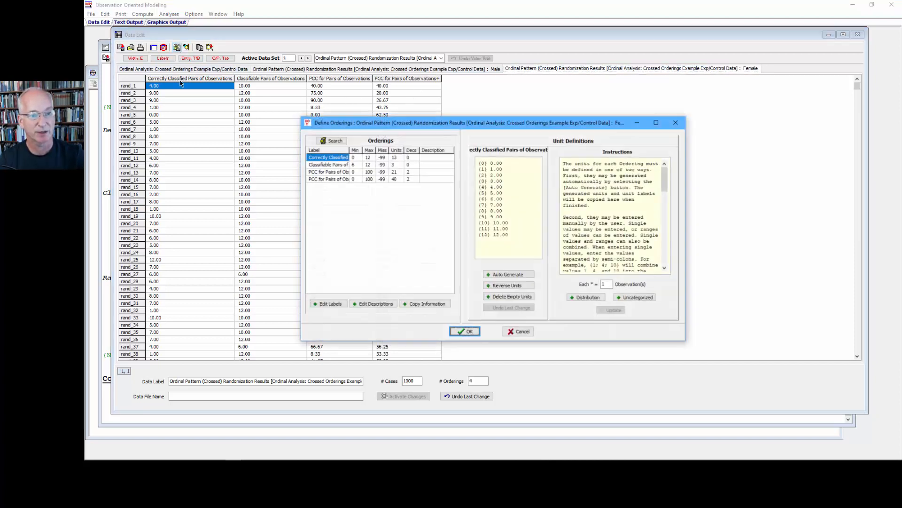
pyautogui.click(319, 172)
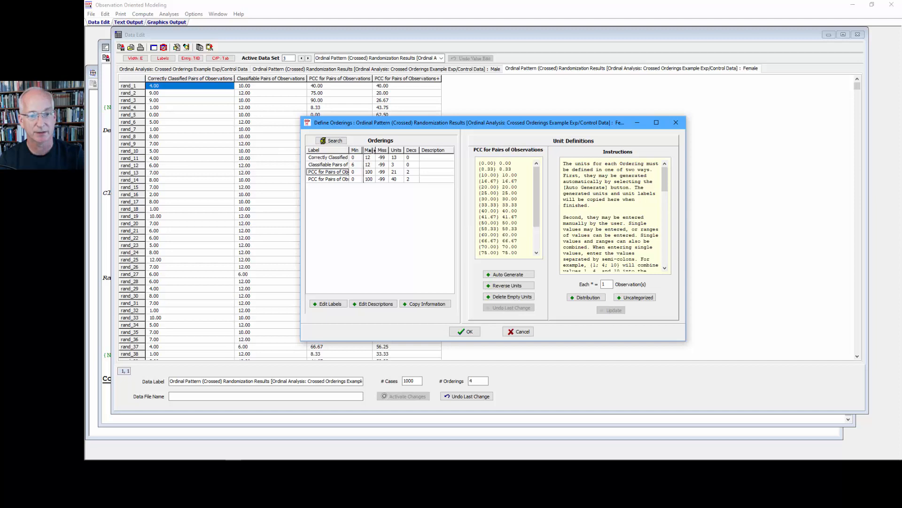
pyautogui.moveTo(370, 151); pyautogui.dragTo(380, 150)
pyautogui.write('P')
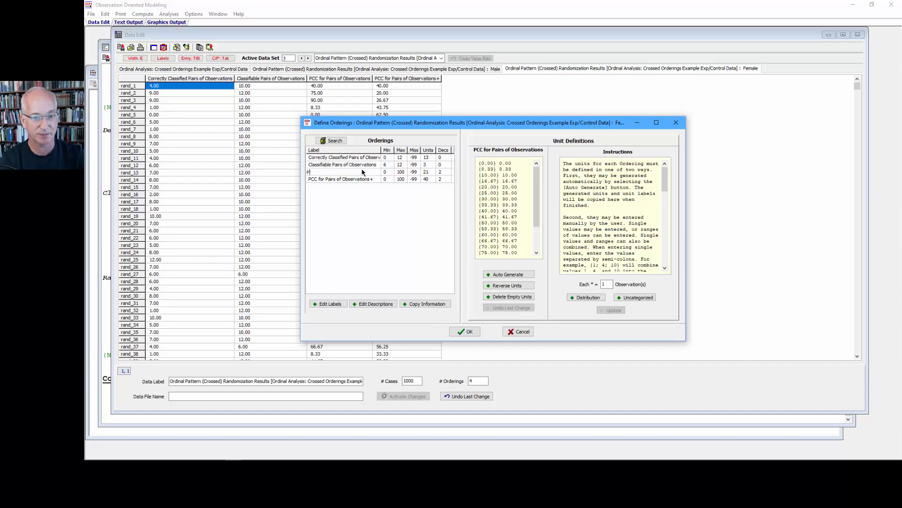
pyautogui.write('CC Femae')
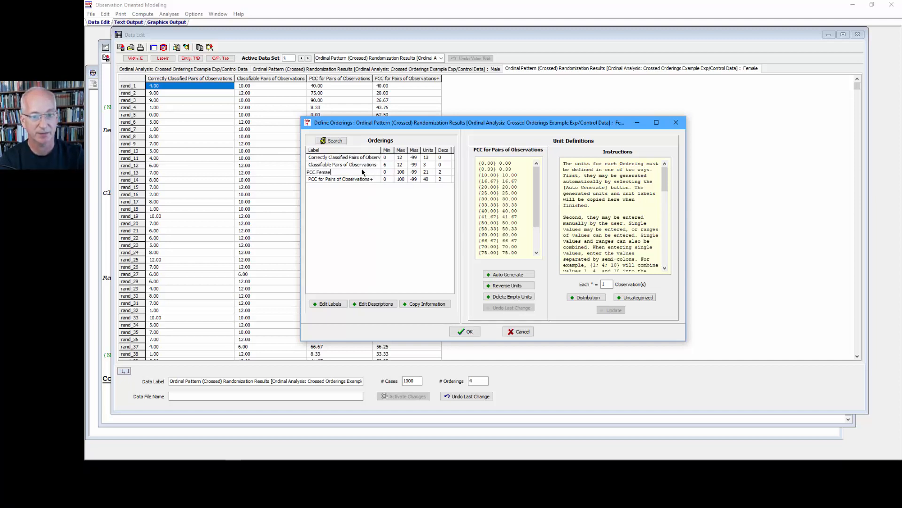
pyautogui.press('Return')
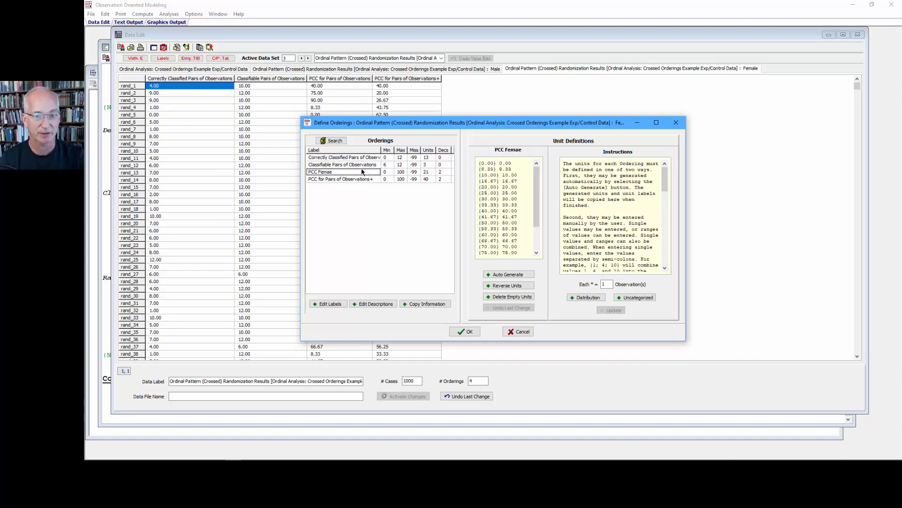
pyautogui.write('P')
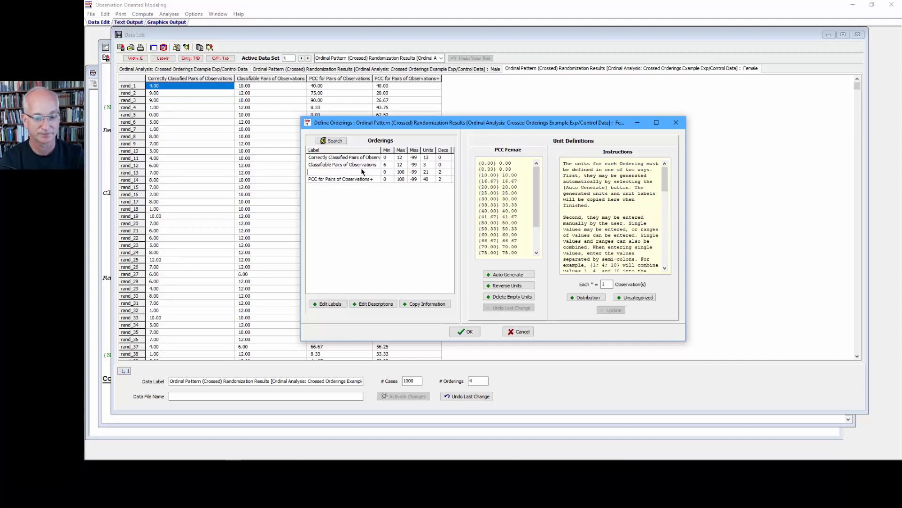
pyautogui.write('PCC Fem')
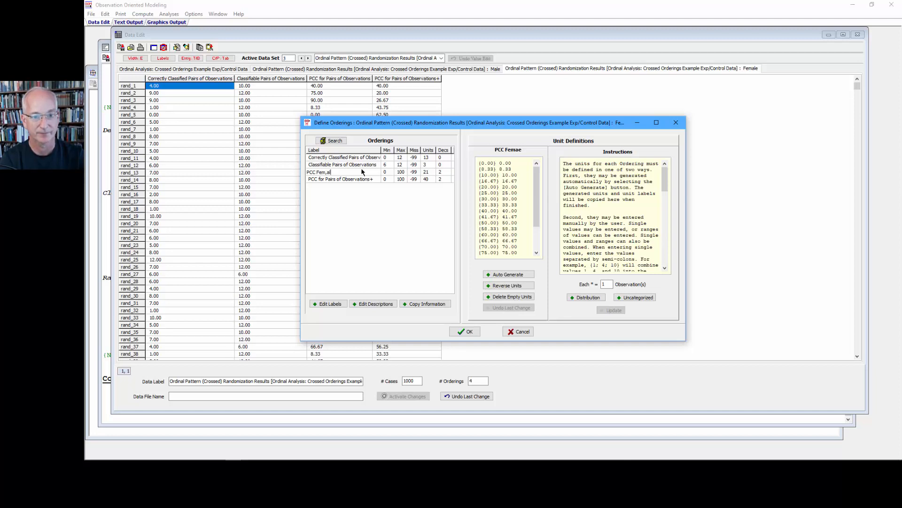
pyautogui.write('ale')
pyautogui.press('Down')
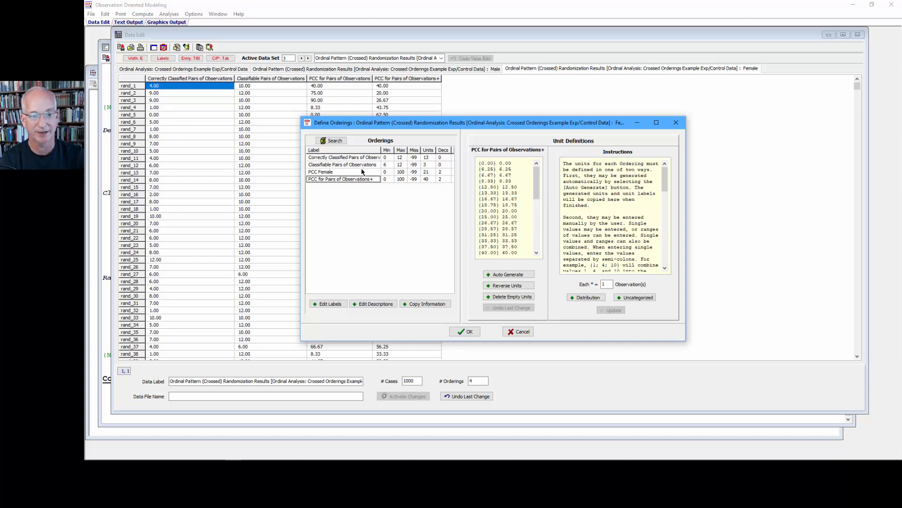
# - Relabel the copied PCC for Pairs of Observations+ ordering as "PCC Male" and apply the ordering definitions
pyautogui.write('PCC Male')
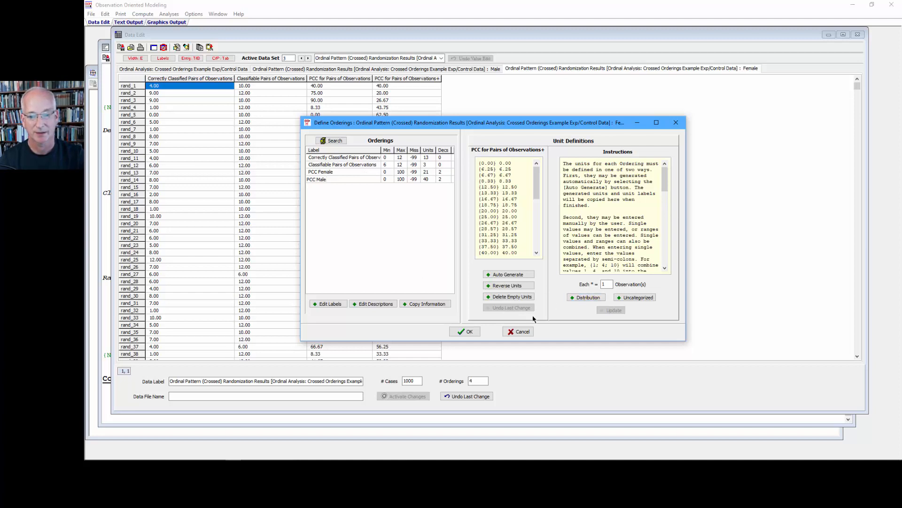
pyautogui.click(469, 331)
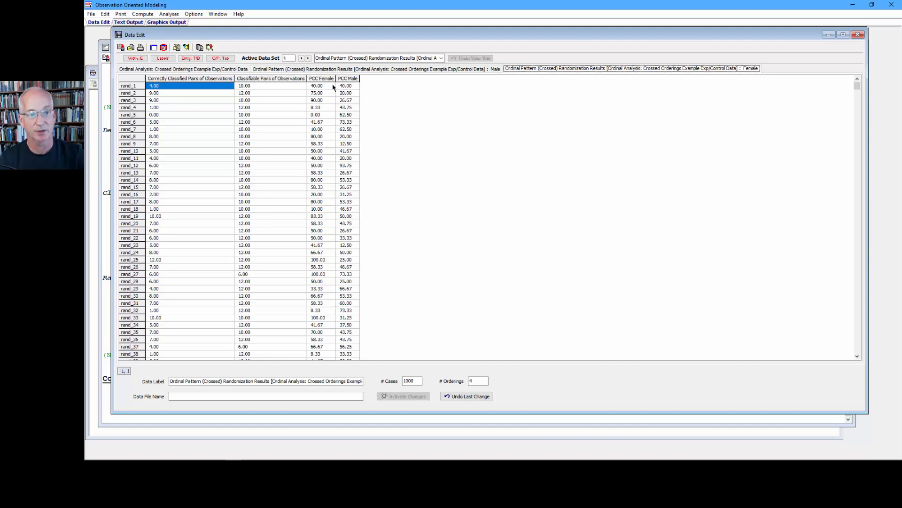
# - Set up a new computed ordering as PCC Female minus PCC Male, without a transformation
pyautogui.click(142, 13)
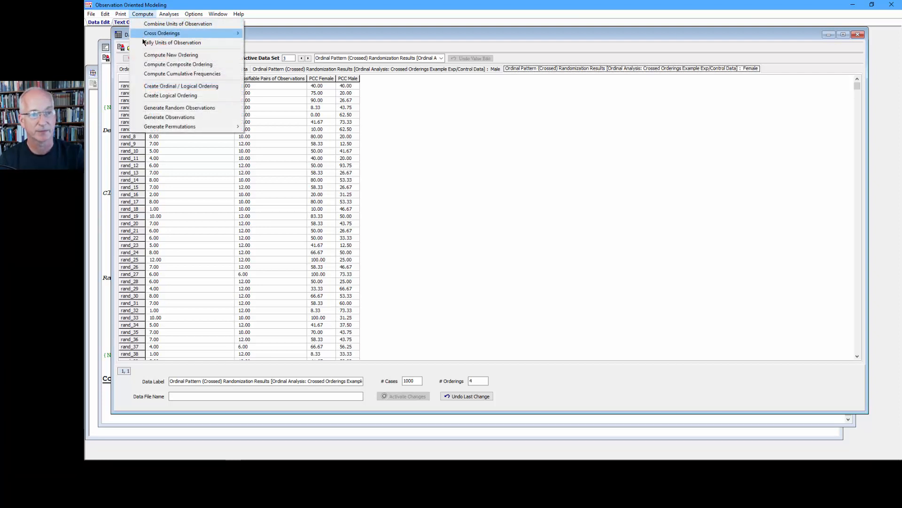
pyautogui.click(169, 55)
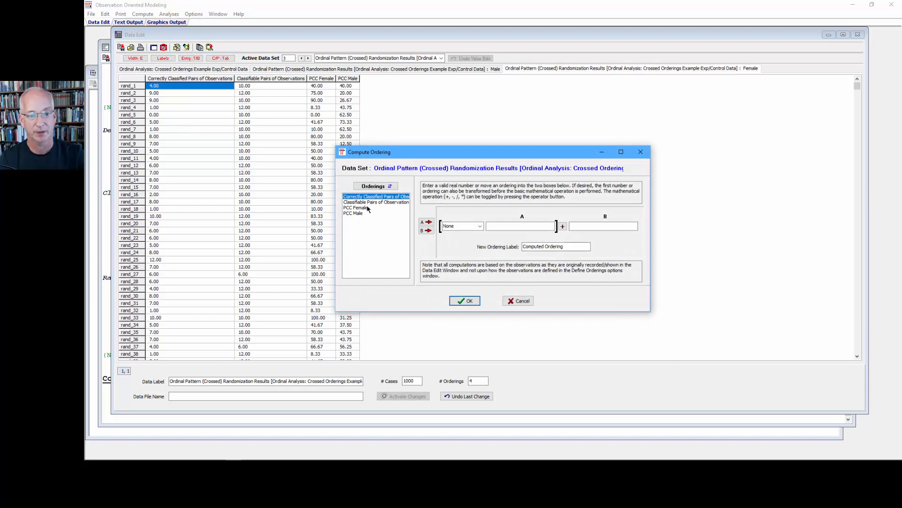
pyautogui.click(368, 208)
pyautogui.click(427, 222)
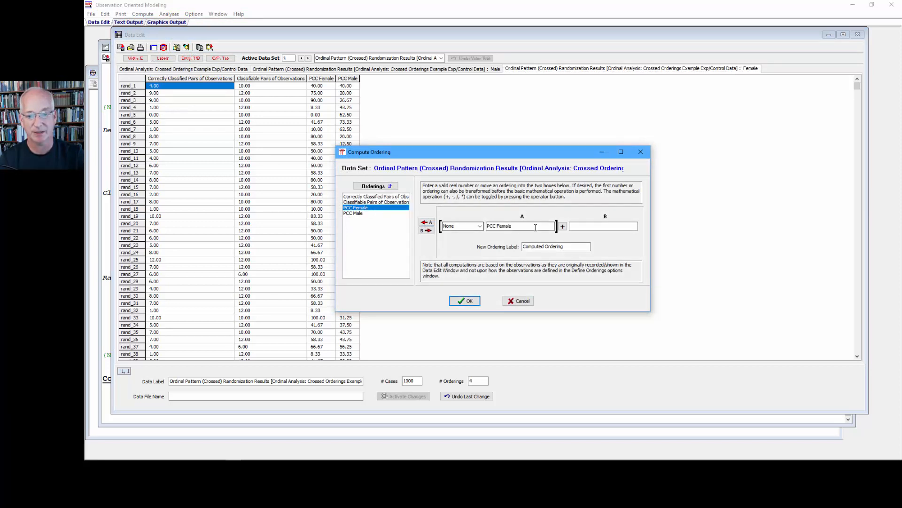
pyautogui.click(563, 227)
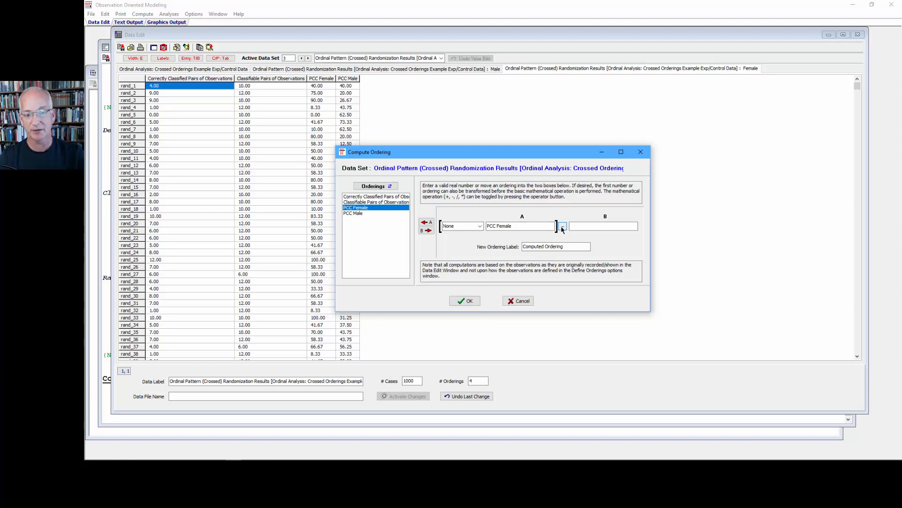
pyautogui.click(362, 214)
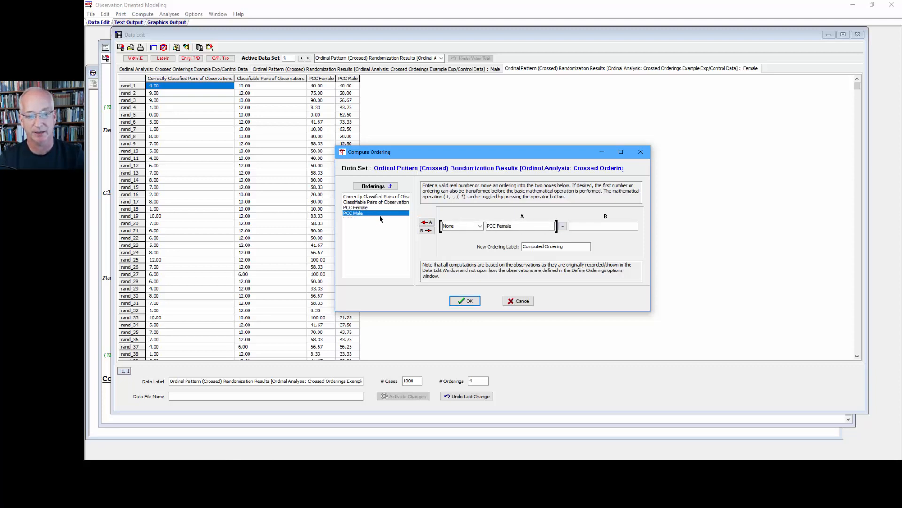
pyautogui.click(427, 230)
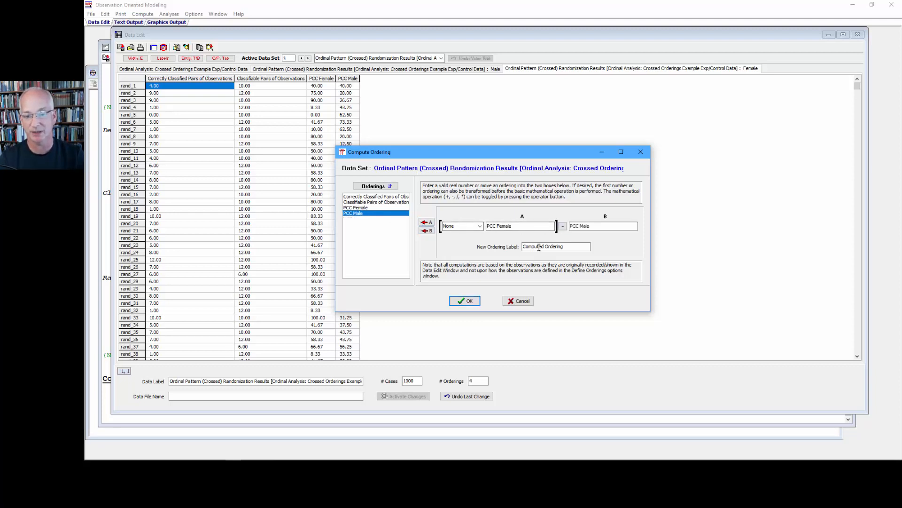
# - Label the new ordering "F/M PCC Diff" and compute it into the Female data set
pyautogui.moveTo(564, 246); pyautogui.dragTo(520, 246)
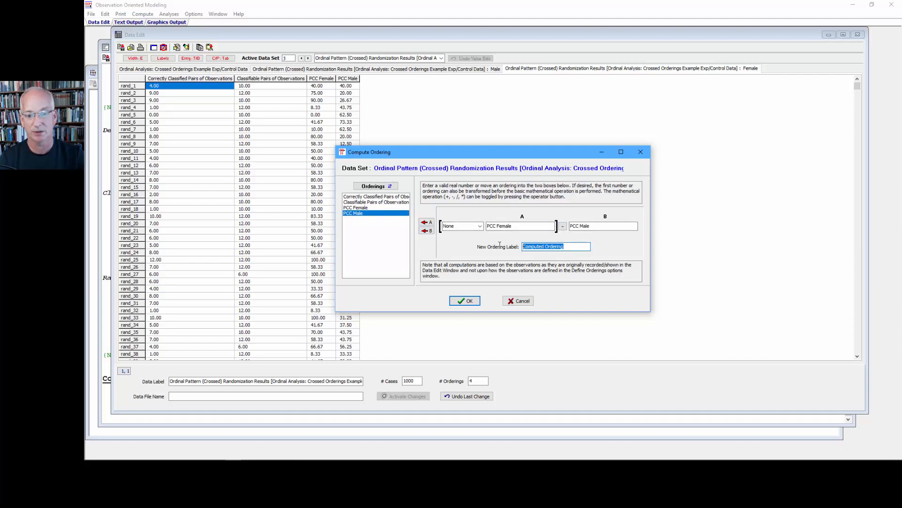
pyautogui.write('F')
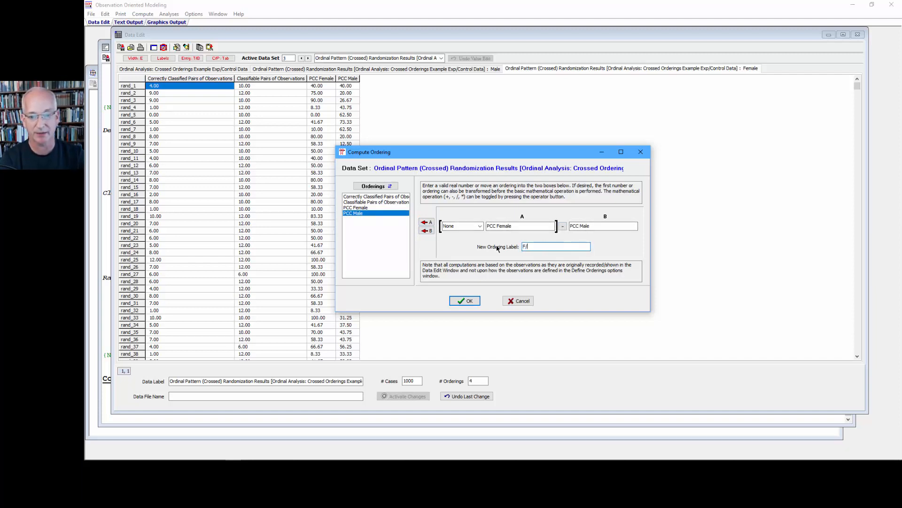
pyautogui.write('/M OCC')
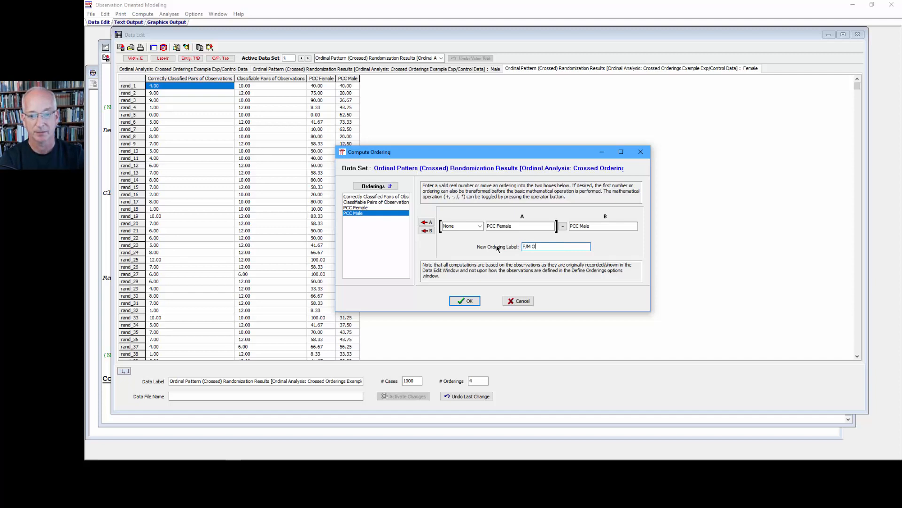
pyautogui.press('BackSpace')
pyautogui.press('BackSpace')
pyautogui.press('BackSpace')
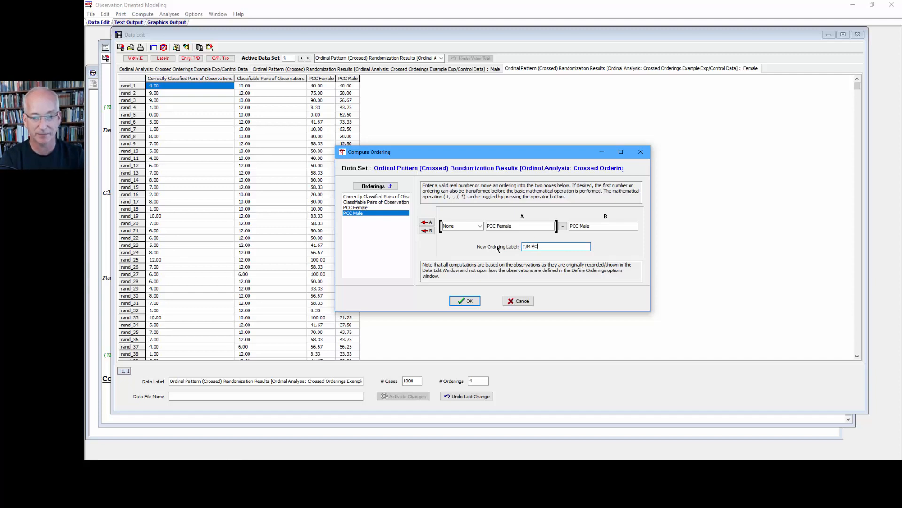
pyautogui.write('PCC Diff')
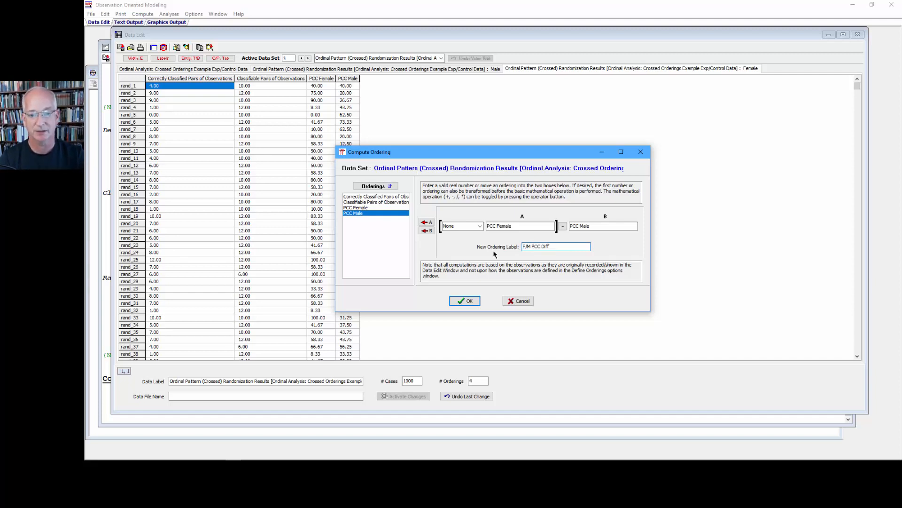
pyautogui.click(454, 301)
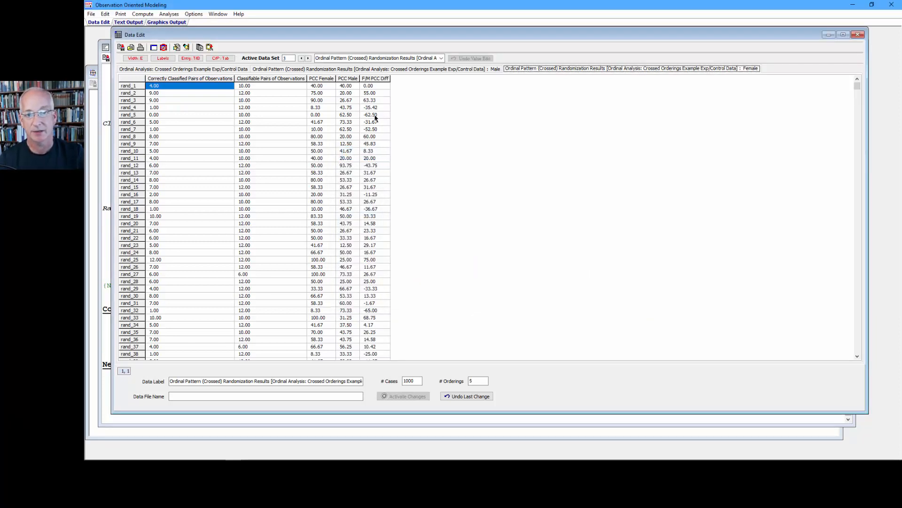
# - Show the distribution of F/M PCC Diff in the ordering definitions and examine its lowest and highest values
pyautogui.click(177, 47)
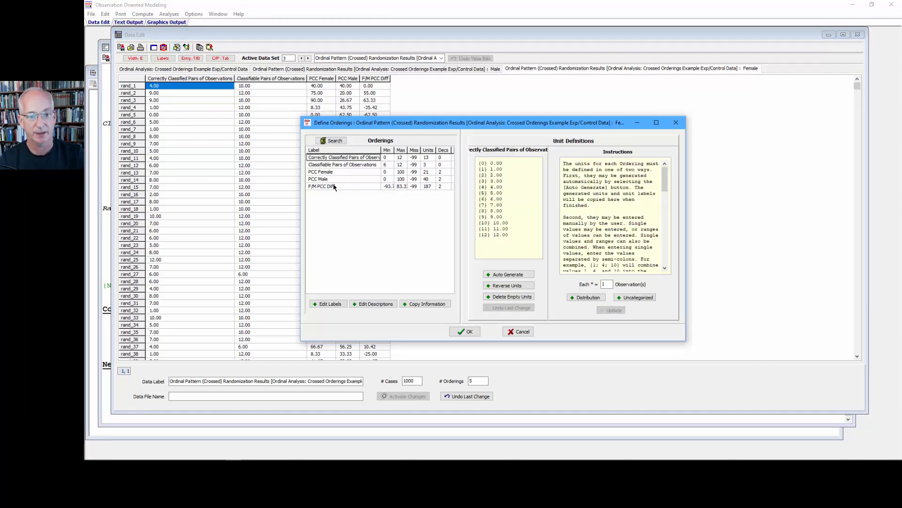
pyautogui.click(335, 187)
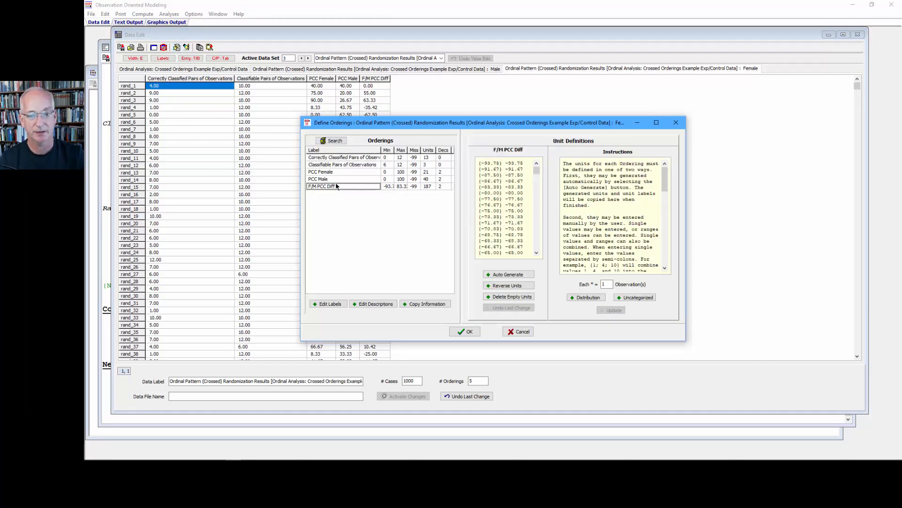
pyautogui.click(655, 122)
pyautogui.click(582, 412)
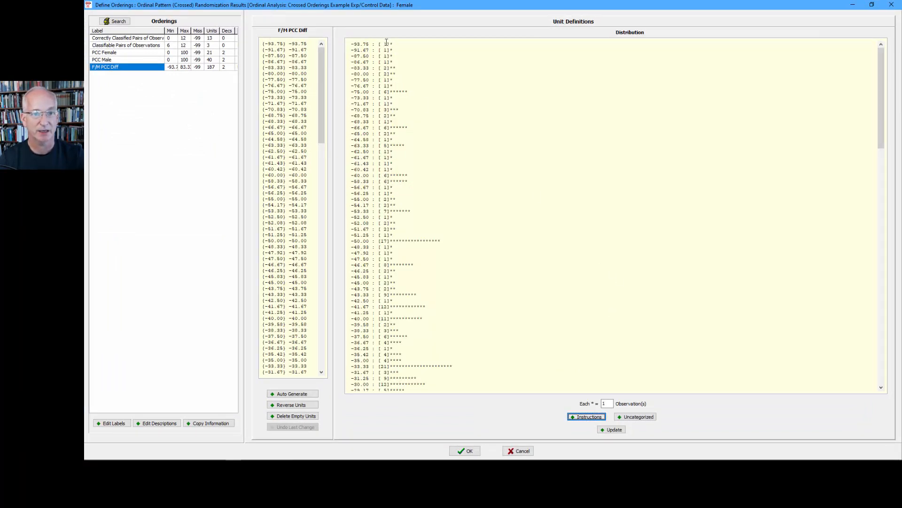
pyautogui.moveTo(393, 44); pyautogui.dragTo(351, 44)
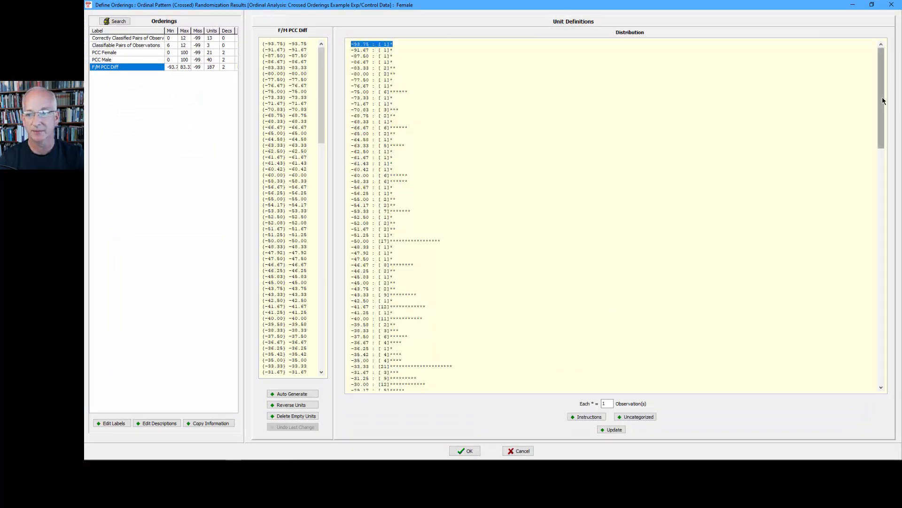
pyautogui.moveTo(881, 97); pyautogui.dragTo(881, 332)
pyautogui.moveTo(408, 334); pyautogui.dragTo(347, 334)
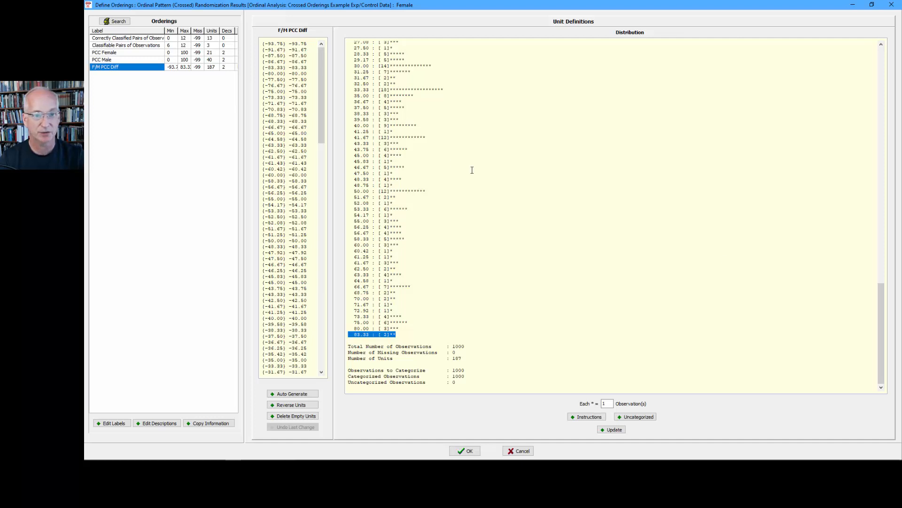
# - Merge the F/M PCC Diff unit definitions from 20.00 through 83.33 into one range unit
pyautogui.moveTo(322, 107); pyautogui.dragTo(324, 288)
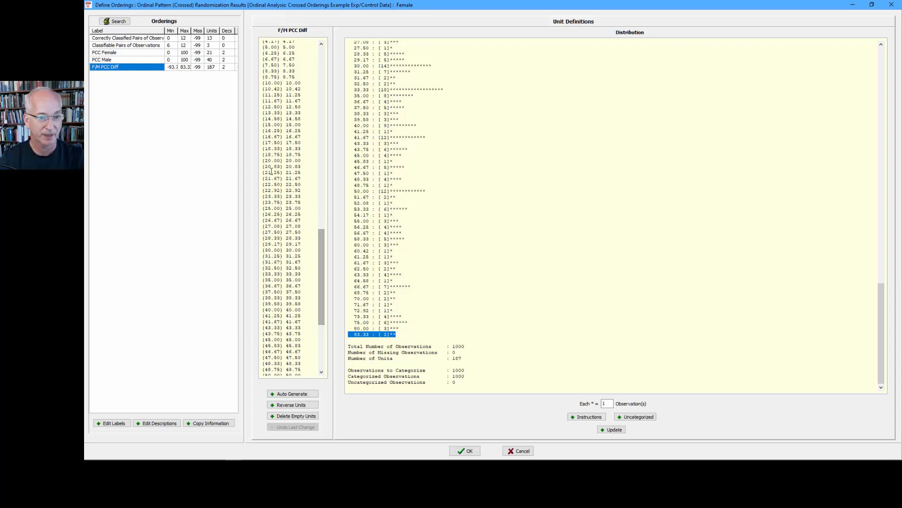
pyautogui.moveTo(279, 160); pyautogui.dragTo(273, 369)
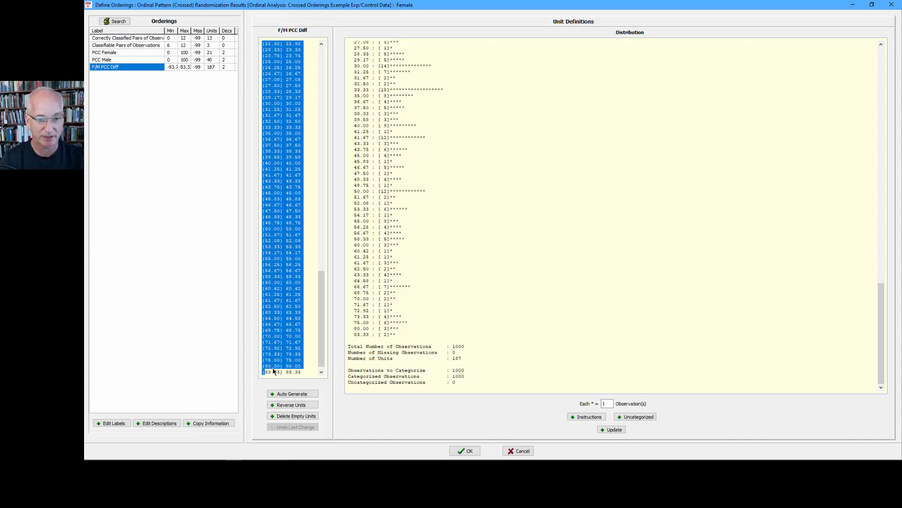
pyautogui.press('Delete')
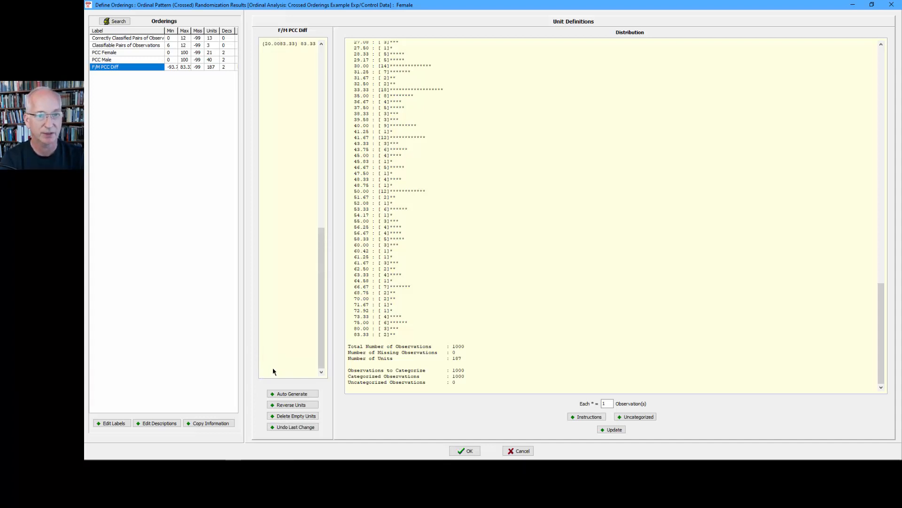
pyautogui.write(':')
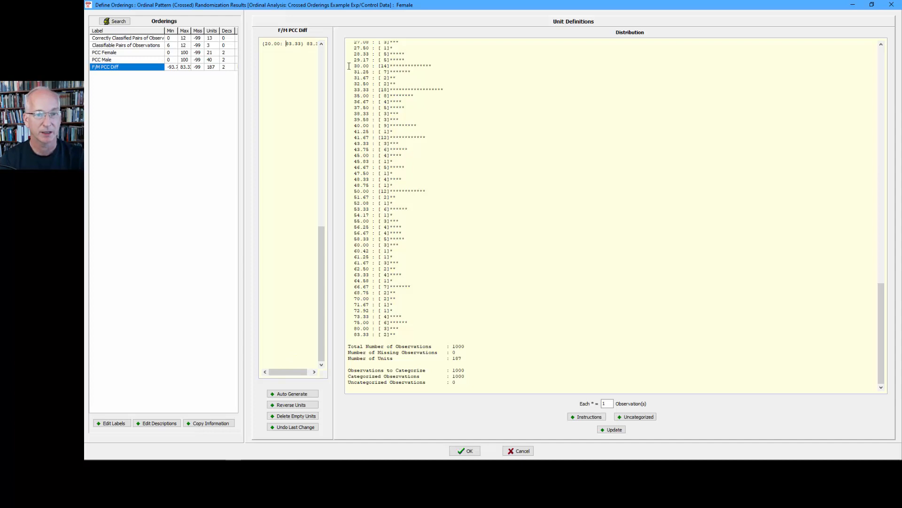
# - Change the label of the merged F/M PCC Diff range unit to "20.00 : 83.33"
pyautogui.moveTo(334, 39); pyautogui.dragTo(417, 58)
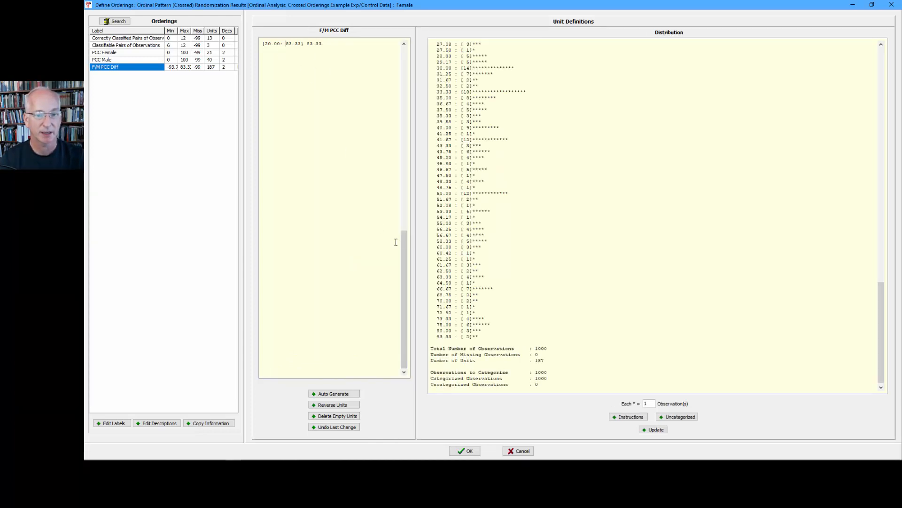
pyautogui.moveTo(404, 256)
pyautogui.mouseDown()
pyautogui.moveTo(412, 181)
pyautogui.moveTo(409, 256)
pyautogui.mouseUp()
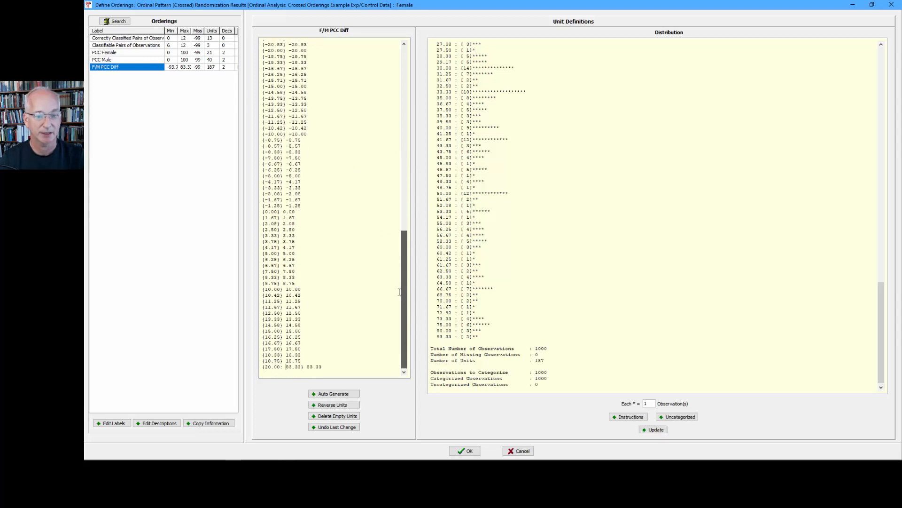
pyautogui.click(329, 366)
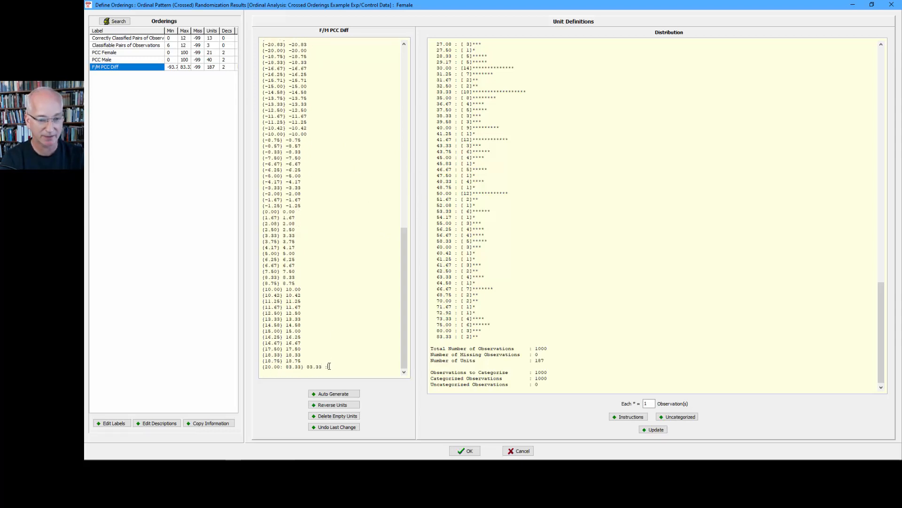
pyautogui.write('20')
pyautogui.press('BackSpace')
pyautogui.press('BackSpace')
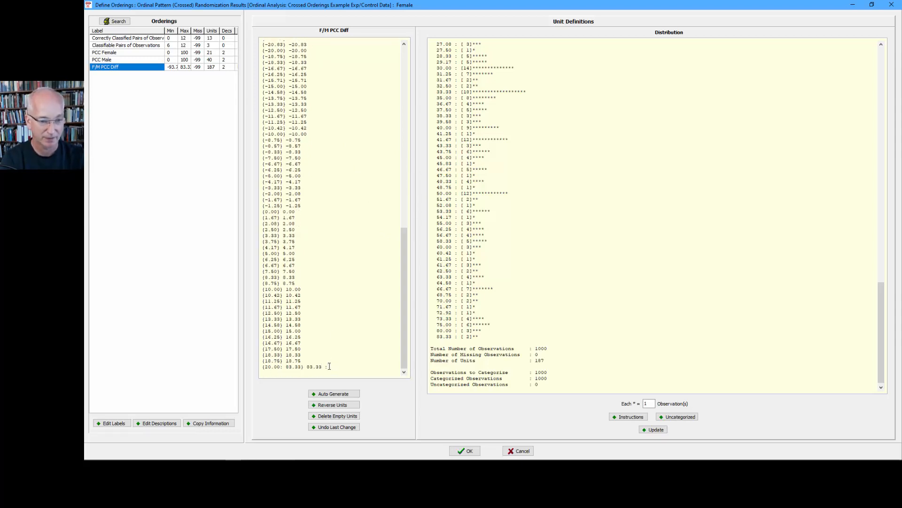
pyautogui.press('BackSpace')
pyautogui.press('BackSpace')
pyautogui.press('BackSpace')
pyautogui.press('BackSpace')
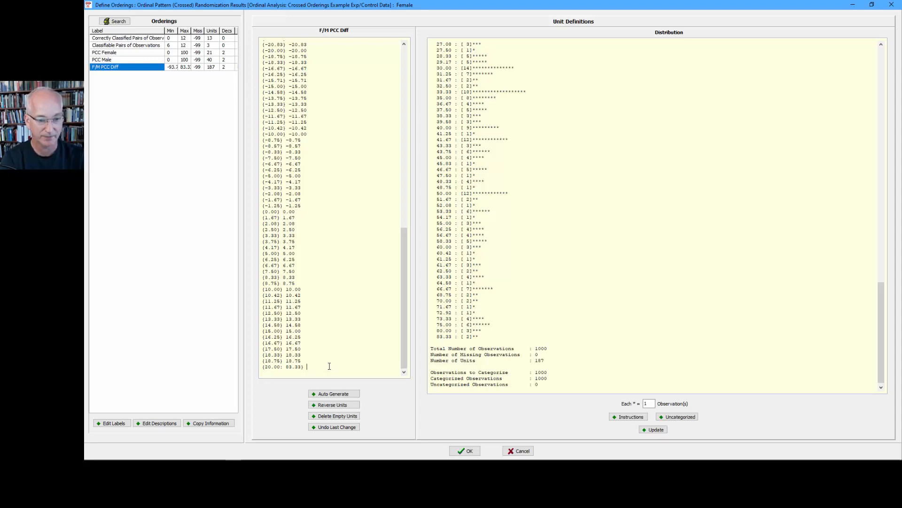
pyautogui.write('20.00 : 83.33')
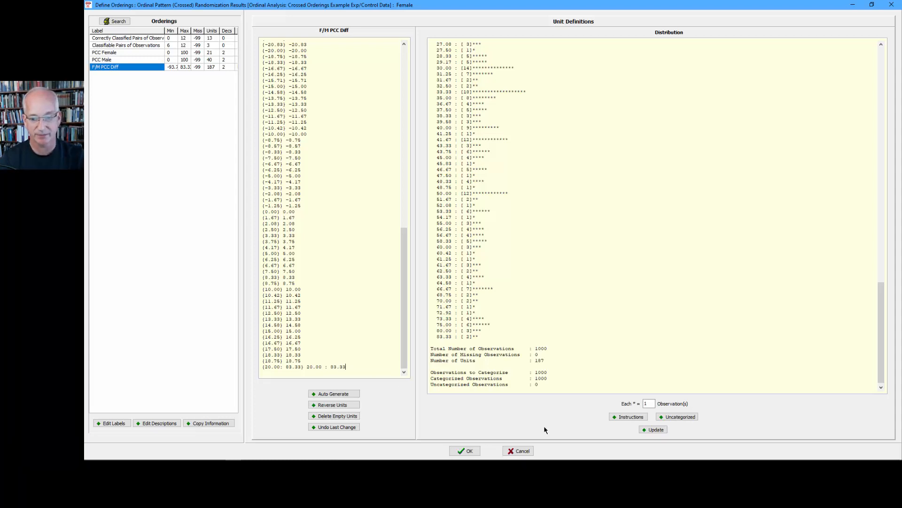
# - Update the F/M PCC Diff distribution and check the frequency of the 20.00 to 83.33 unit
pyautogui.click(653, 429)
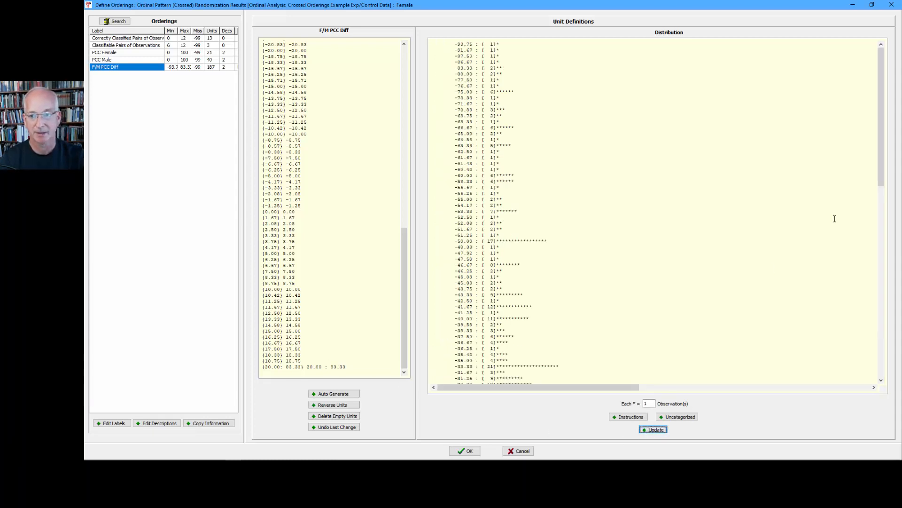
pyautogui.moveTo(879, 182); pyautogui.dragTo(871, 358)
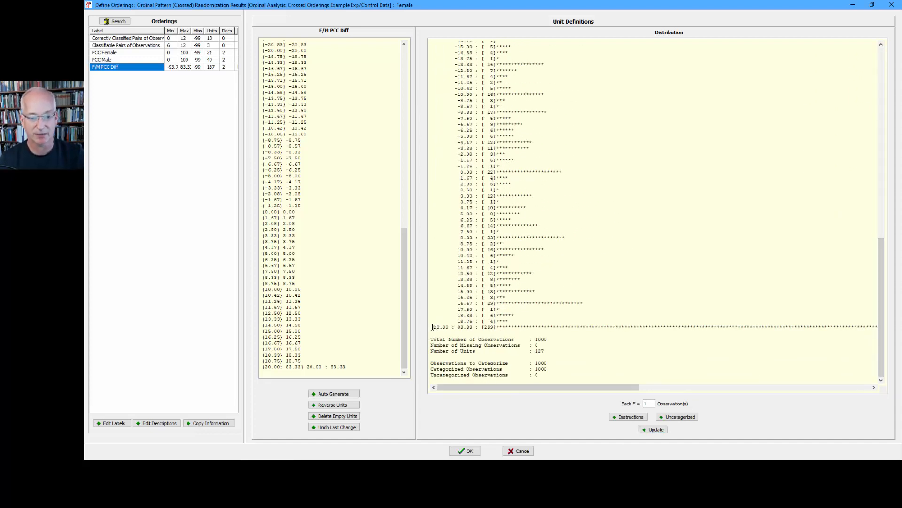
pyautogui.moveTo(434, 327); pyautogui.dragTo(494, 328)
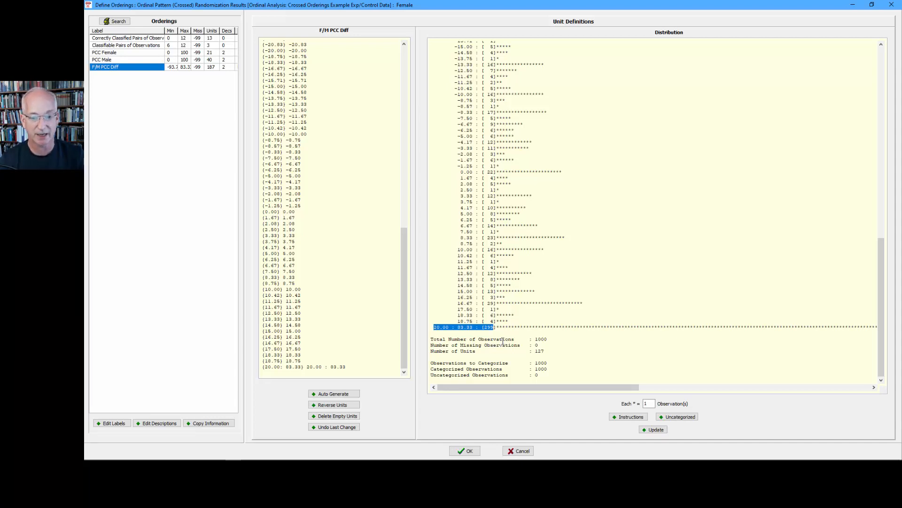
pyautogui.click(495, 326)
pyautogui.moveTo(481, 327); pyautogui.dragTo(494, 327)
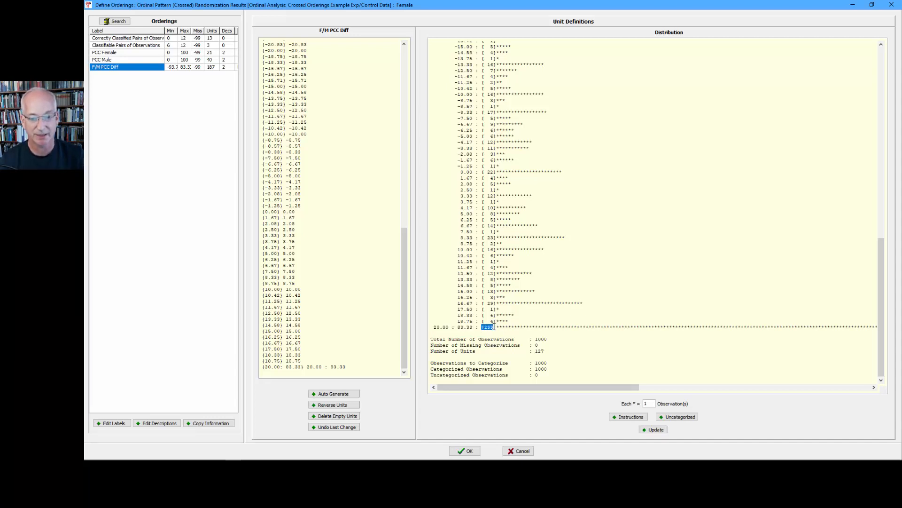